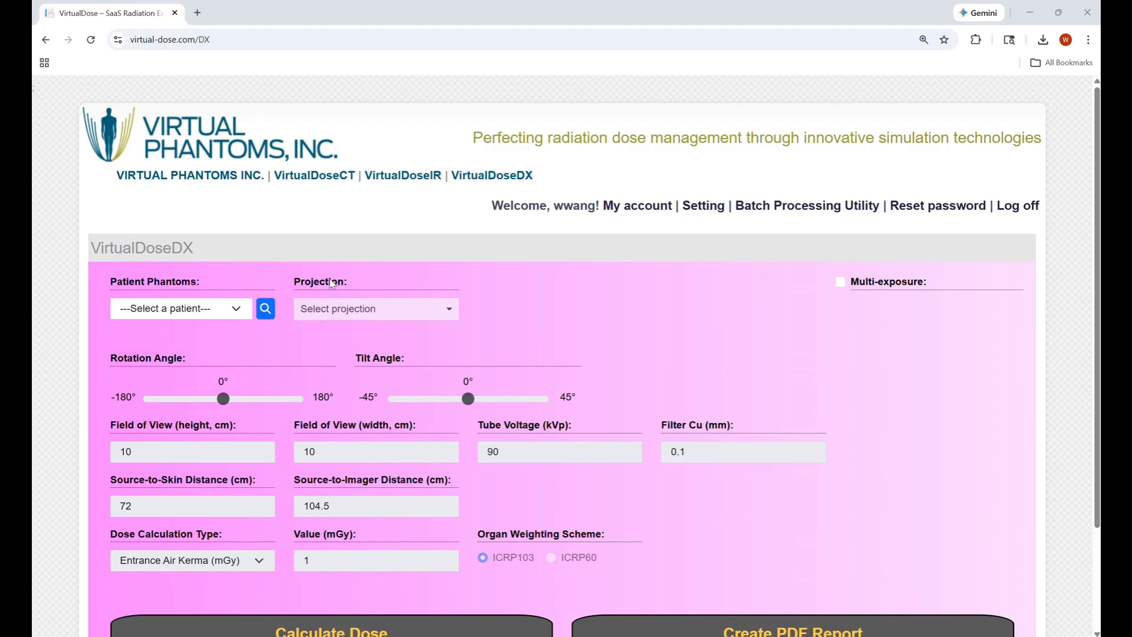
# Select the Adult Female - RPI patient phantom, and show and hide the phantom search fields for sex, age, height and weight
pyautogui.moveTo(179, 286)
pyautogui.click(206, 309)
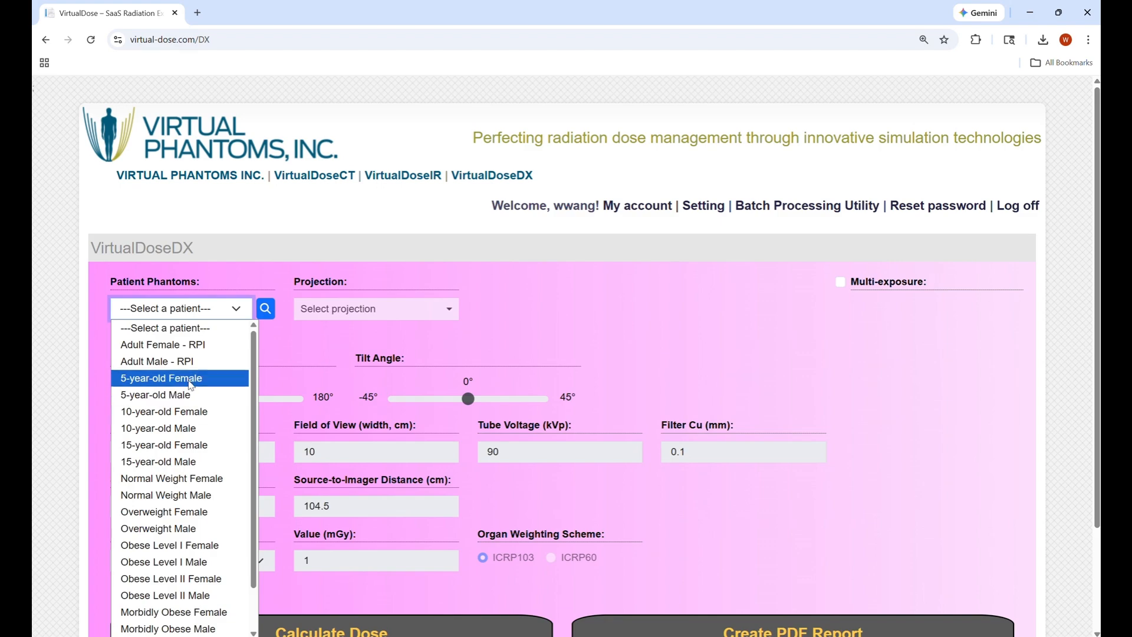
pyautogui.click(190, 345)
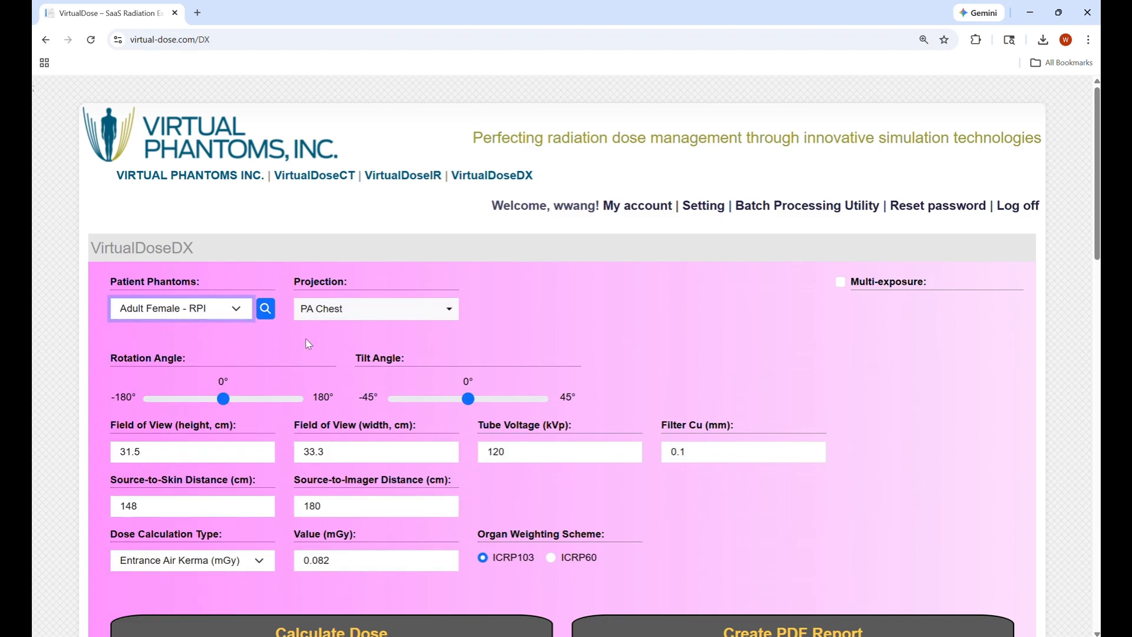
pyautogui.click(266, 314)
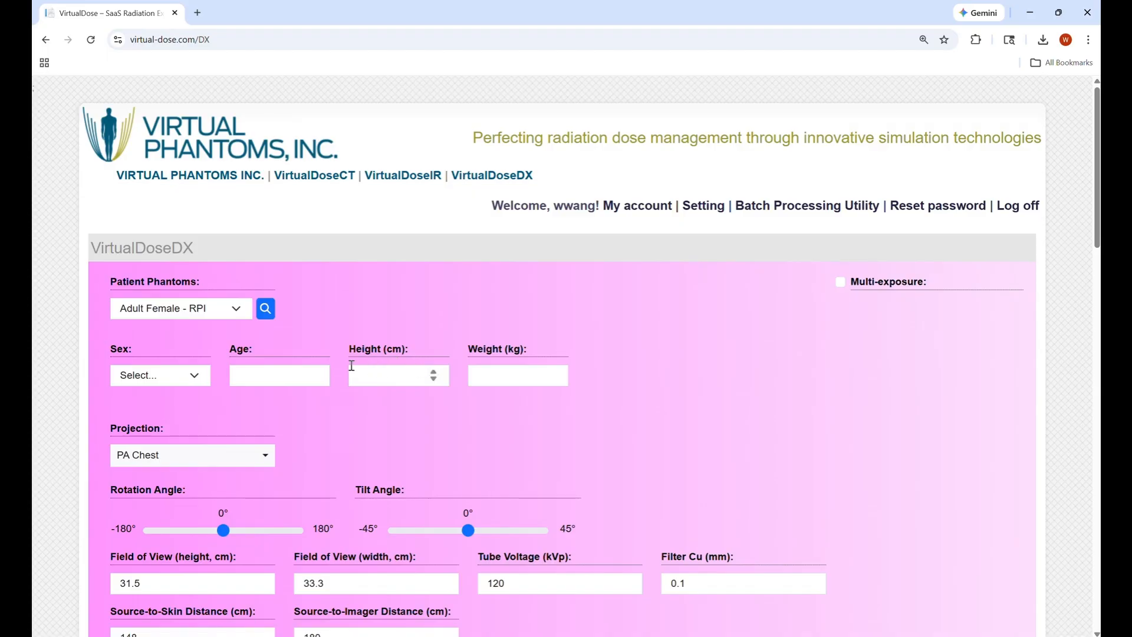
pyautogui.click(266, 308)
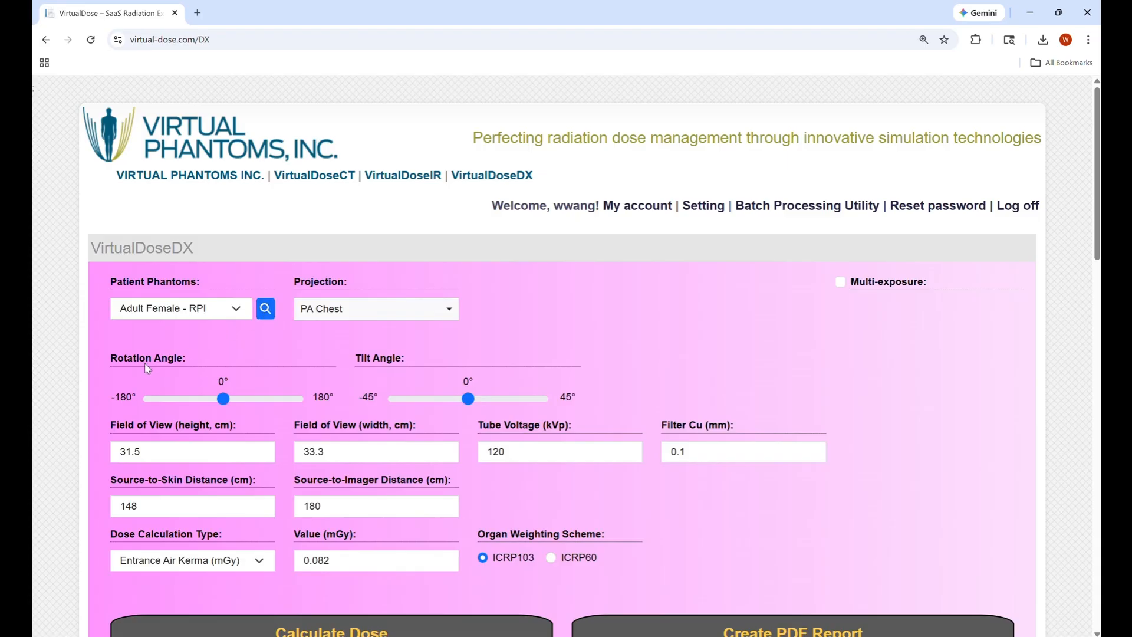
# Choose PA Chest from the Chest group as the projection
pyautogui.scroll(-1, 198, 392)
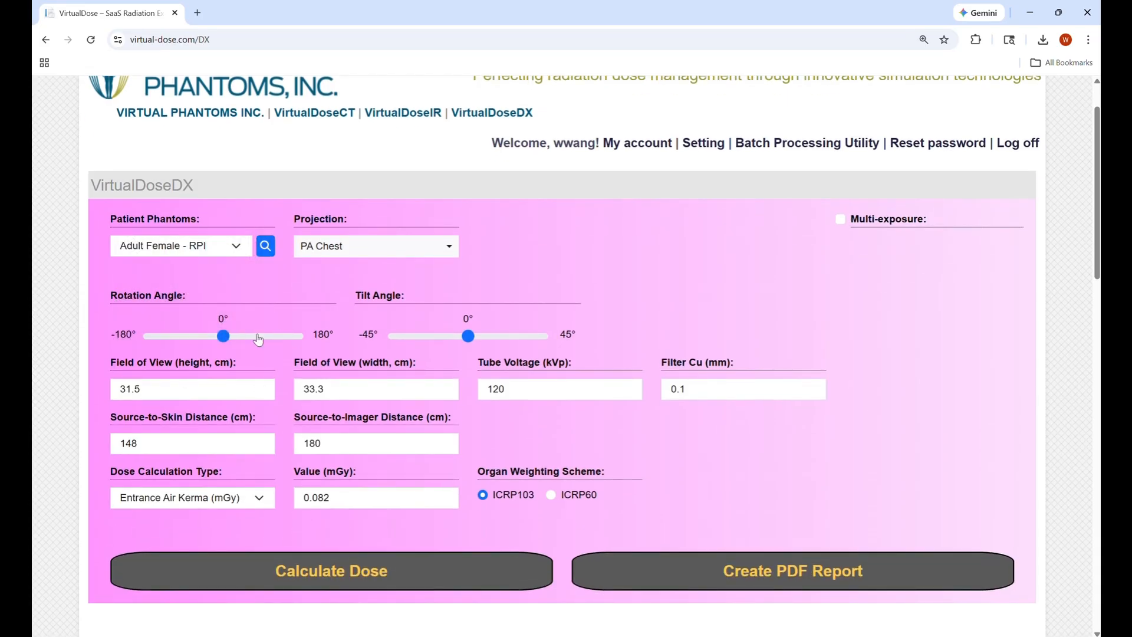
pyautogui.click(347, 250)
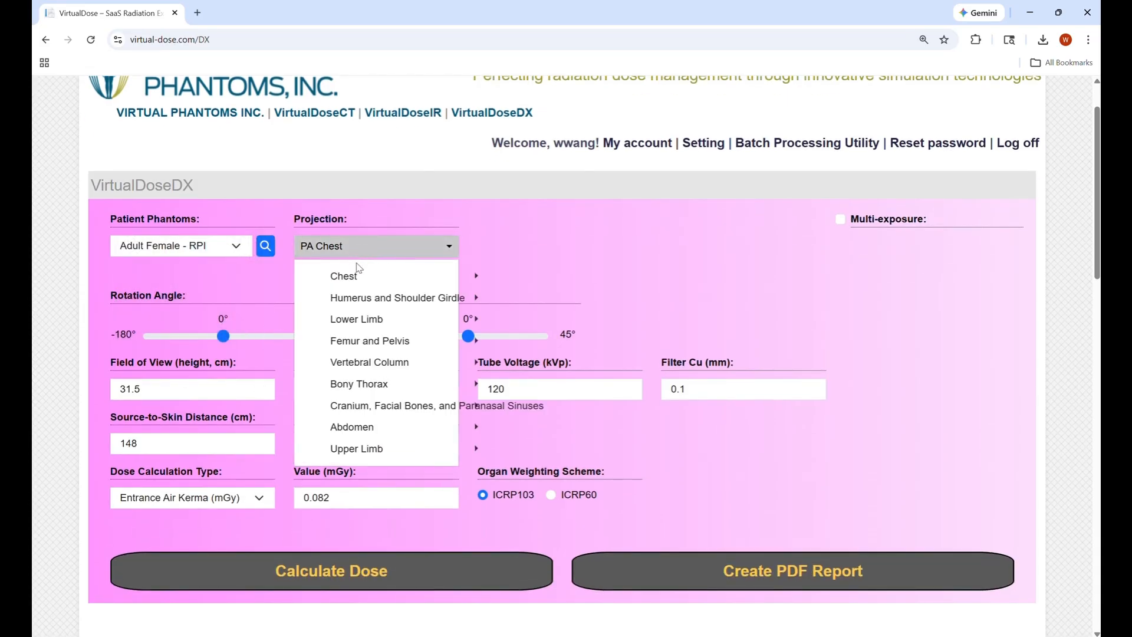
pyautogui.moveTo(368, 285)
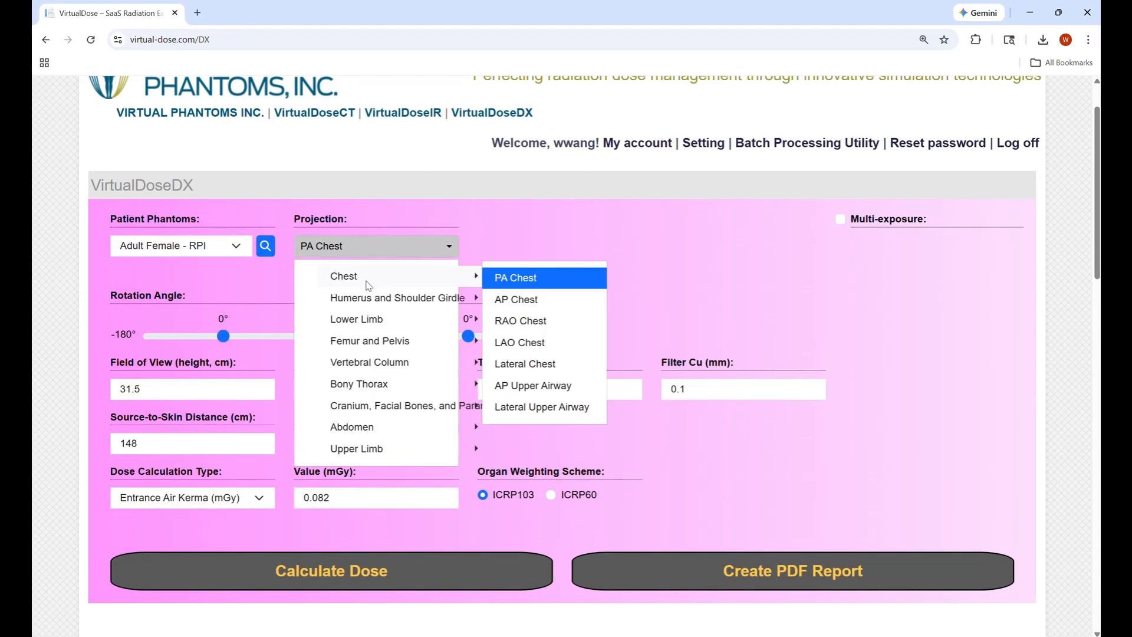
pyautogui.click(536, 285)
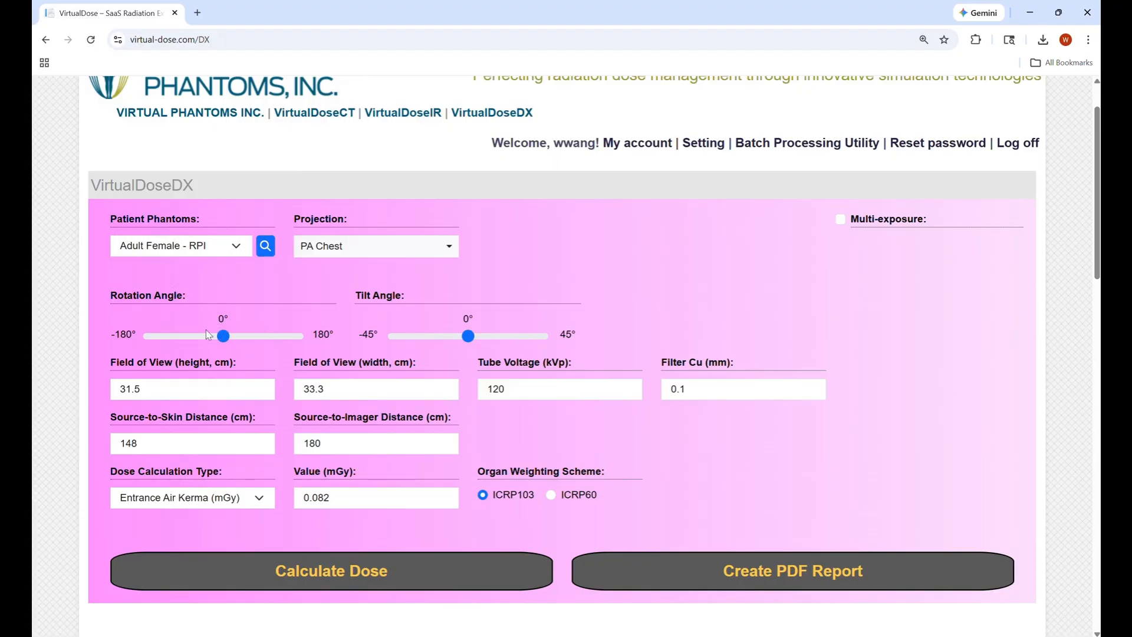
# Set the rotation angle to -36° and the tilt angle to 8°, and check the beam in the phantom views
pyautogui.moveTo(230, 340); pyautogui.dragTo(215, 342)
pyautogui.moveTo(469, 341); pyautogui.dragTo(482, 341)
pyautogui.scroll(-7, 260, 381)
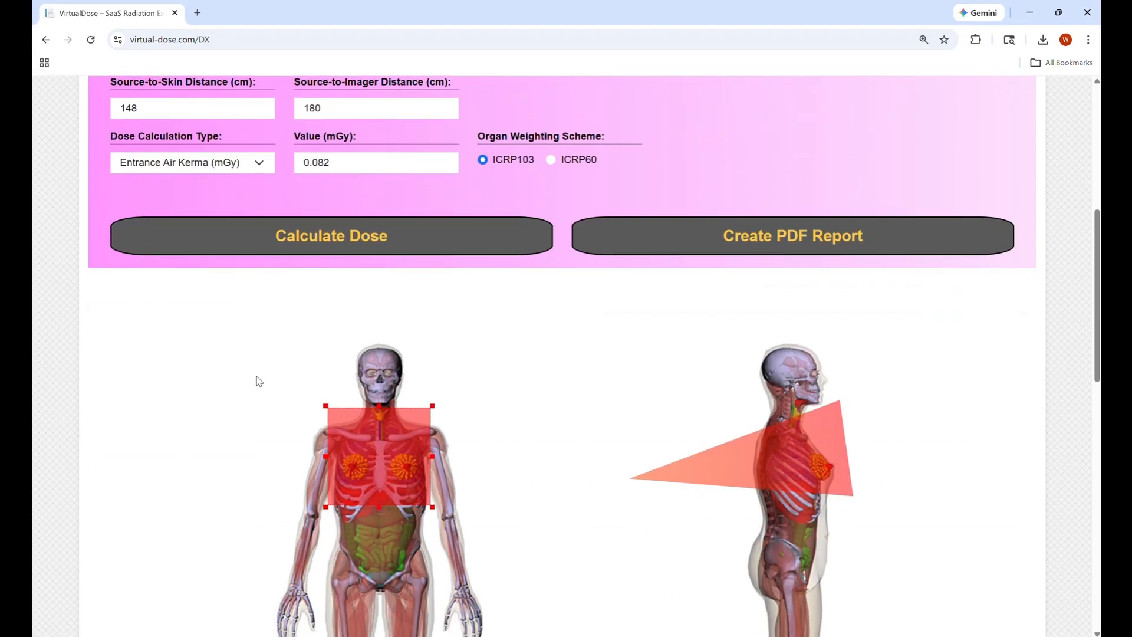
pyautogui.scroll(-10, 260, 381)
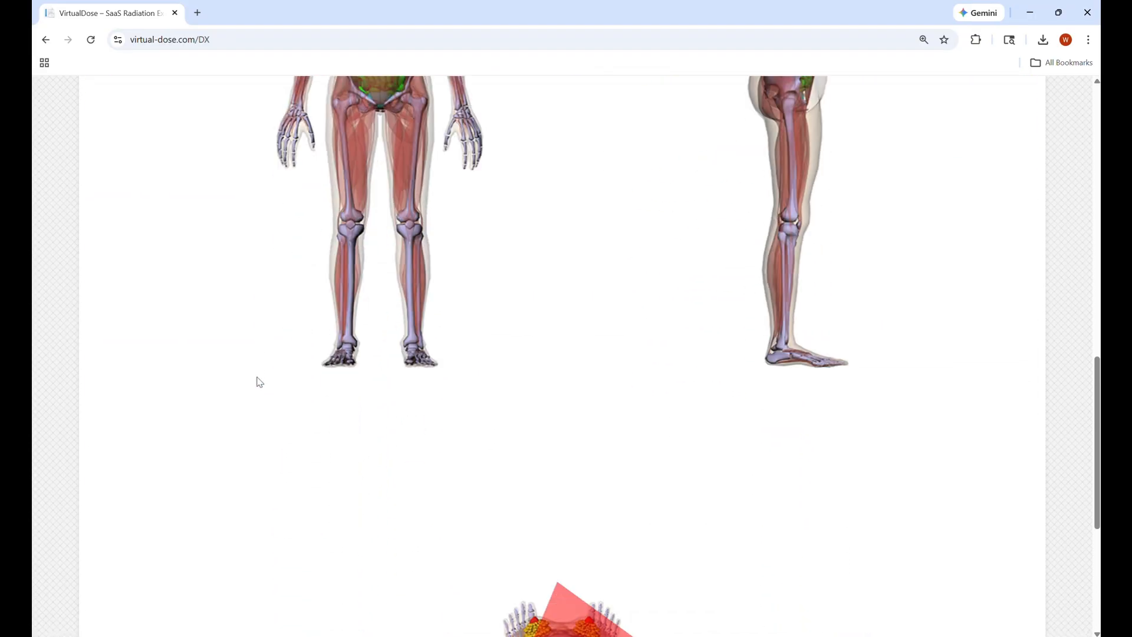
pyautogui.scroll(-2, 260, 382)
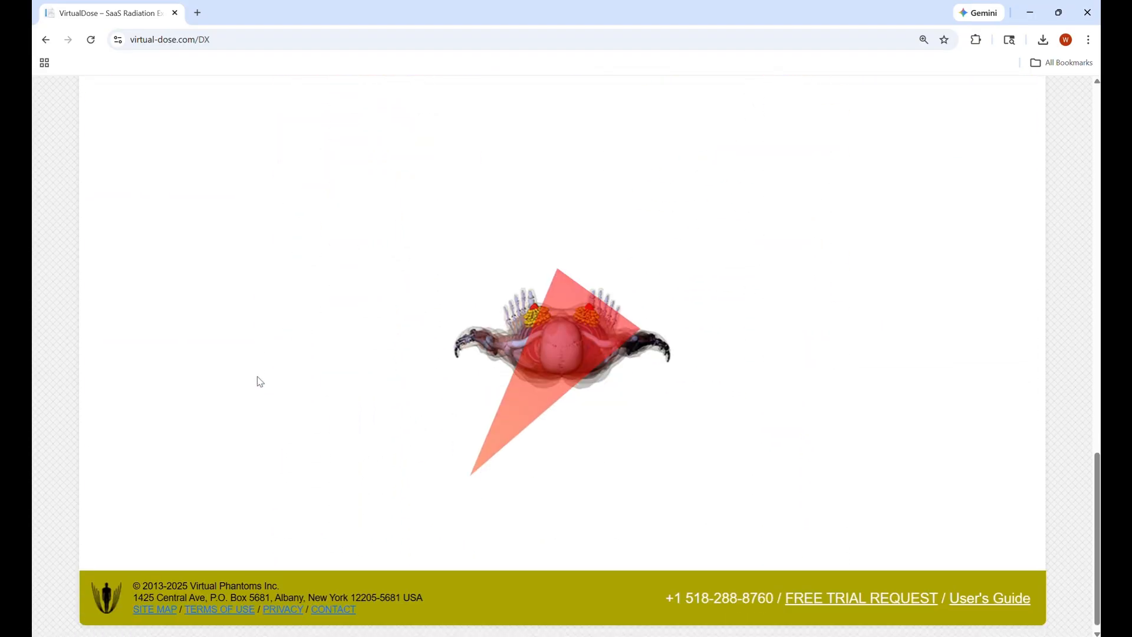
pyautogui.scroll(5, 260, 381)
pyautogui.scroll(-2, 260, 381)
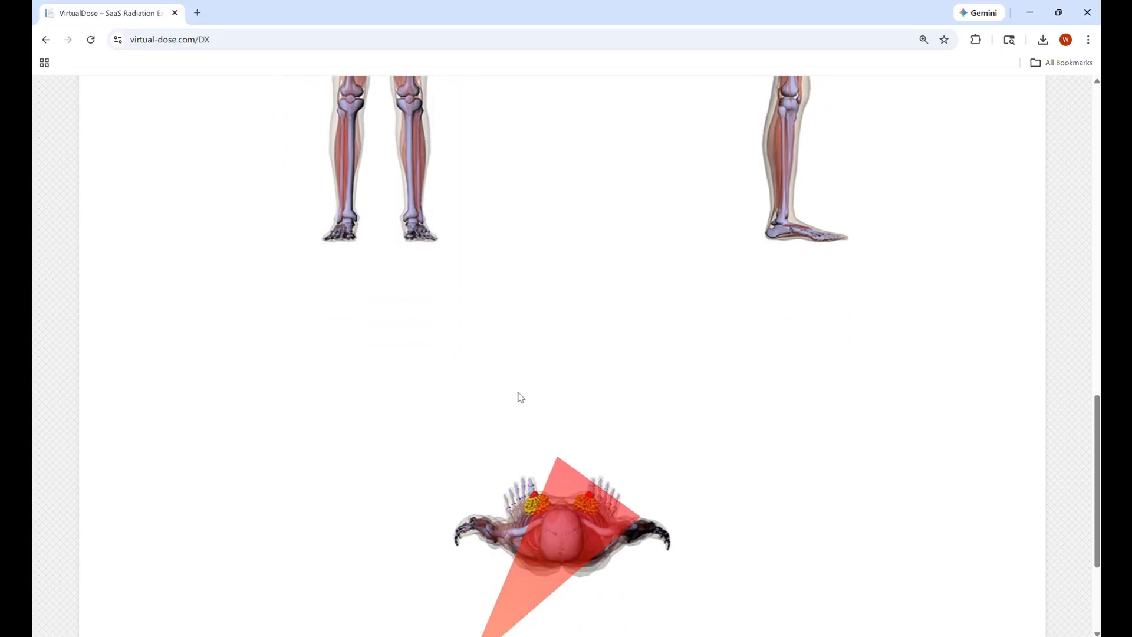
# Resize the exposure field on the phantom's front view to about 29.6 cm high and 38.4 cm wide
pyautogui.scroll(6, 516, 374)
pyautogui.moveTo(432, 278)
pyautogui.mouseDown()
pyautogui.moveTo(451, 288)
pyautogui.moveTo(445, 267)
pyautogui.moveTo(449, 276)
pyautogui.mouseUp()
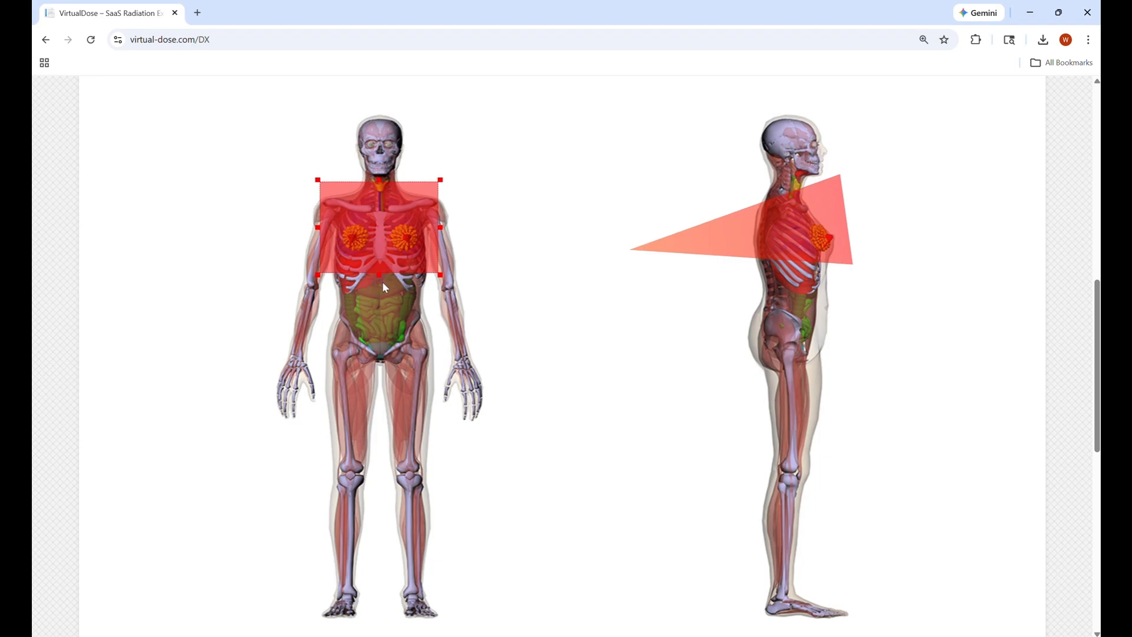
pyautogui.scroll(10, 389, 291)
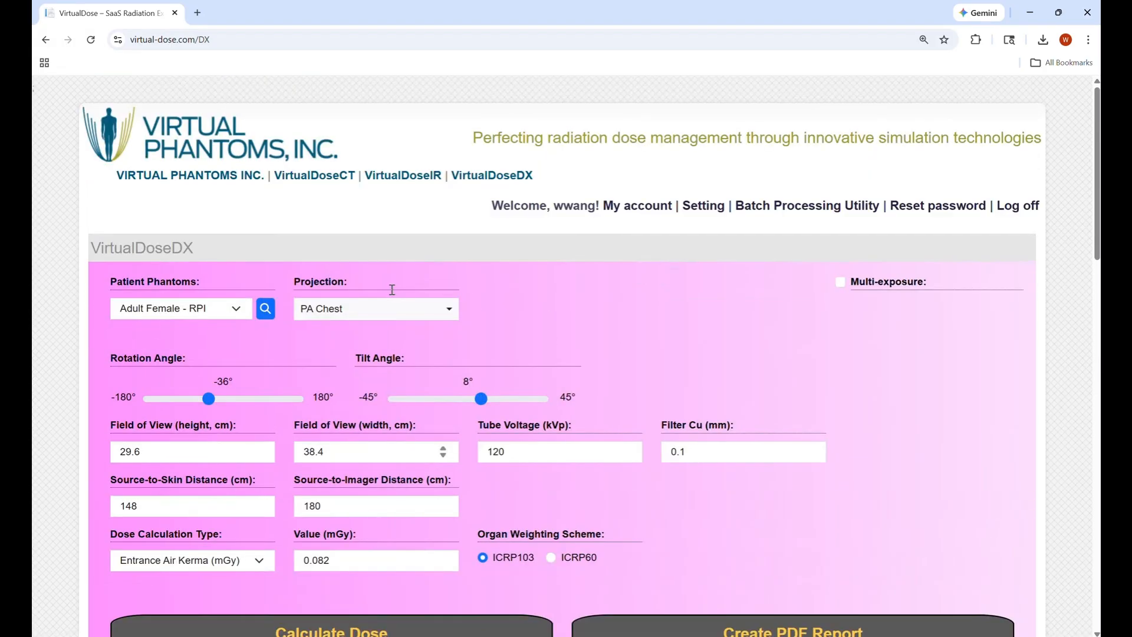
pyautogui.scroll(-2, 380, 311)
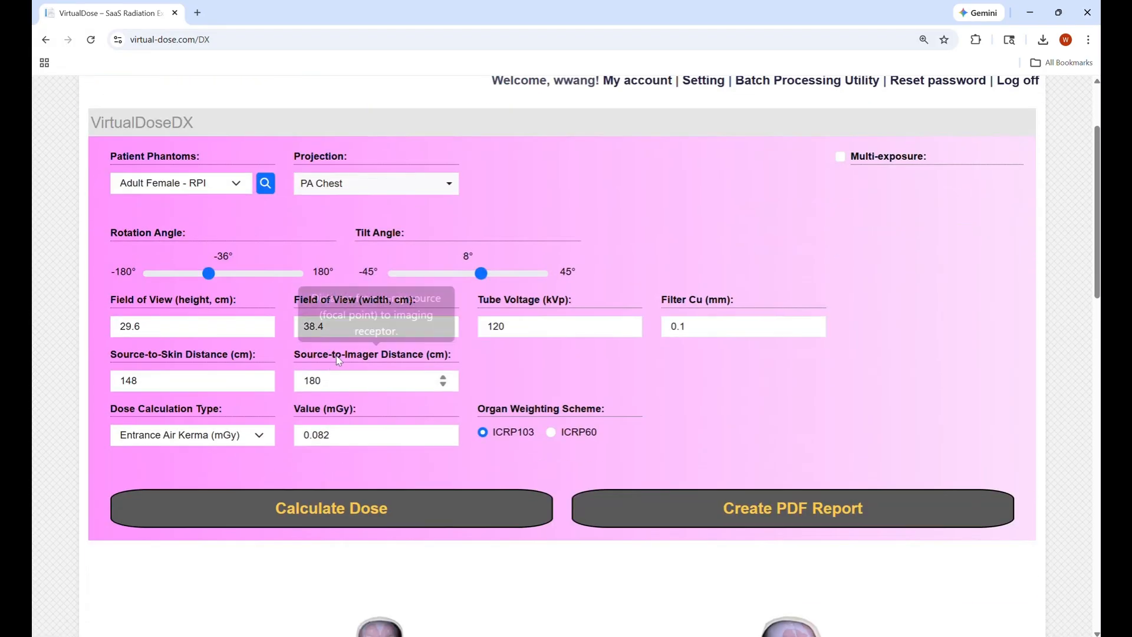
pyautogui.click(516, 331)
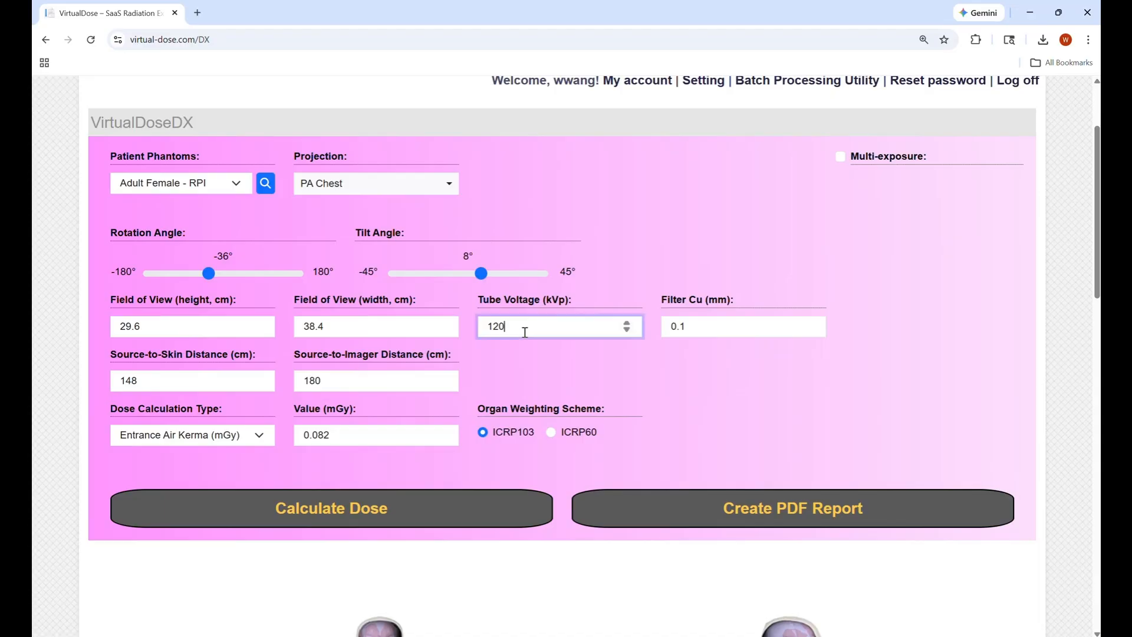
pyautogui.click(706, 327)
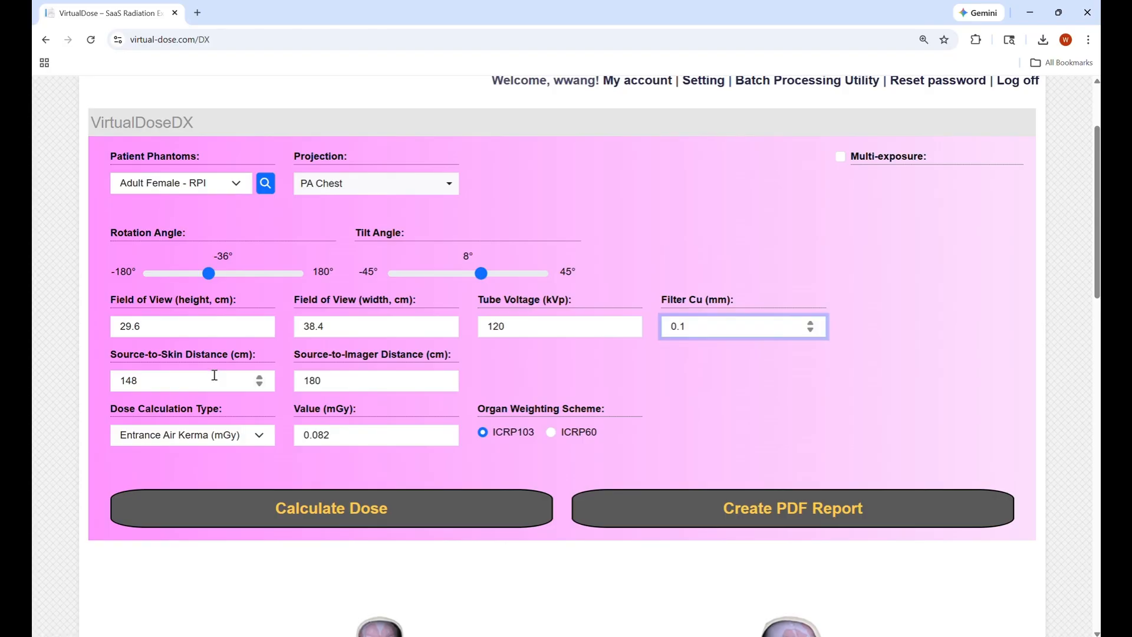
# Try Milliampere-seconds (mAs) as the dose calculation type and settle on Entrance Skin Exposure (R)
pyautogui.click(220, 438)
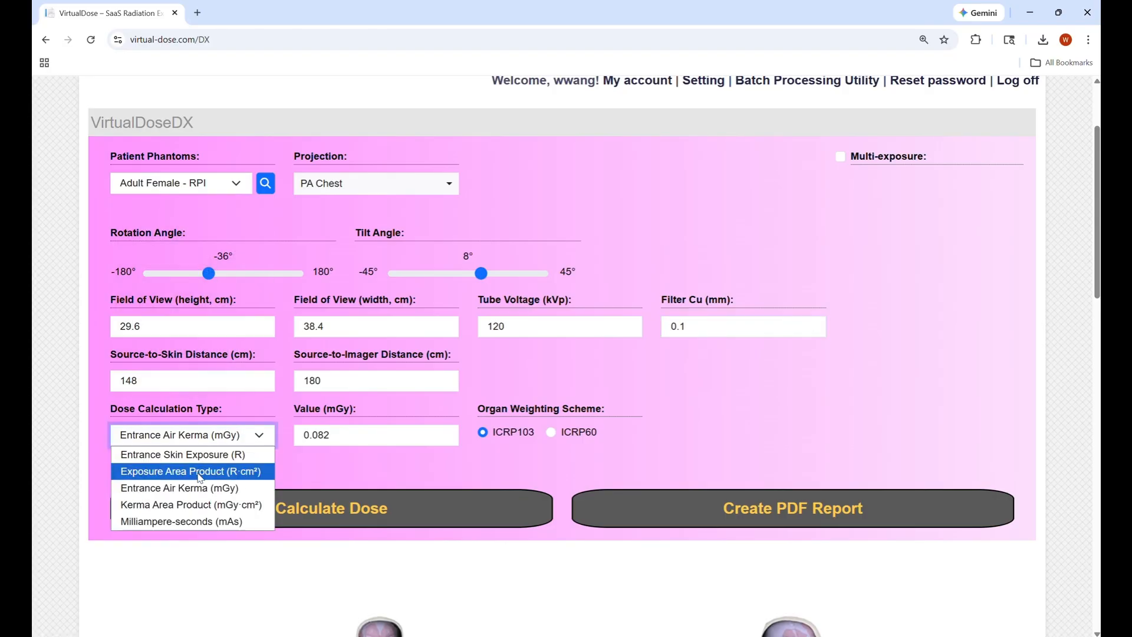
pyautogui.click(194, 525)
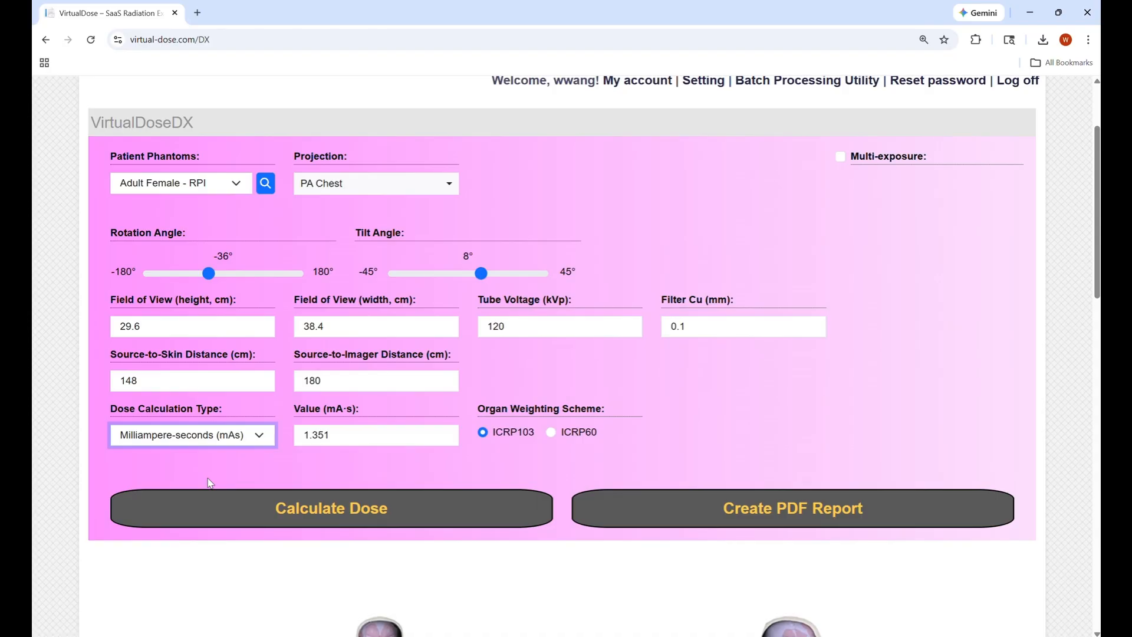
pyautogui.click(192, 435)
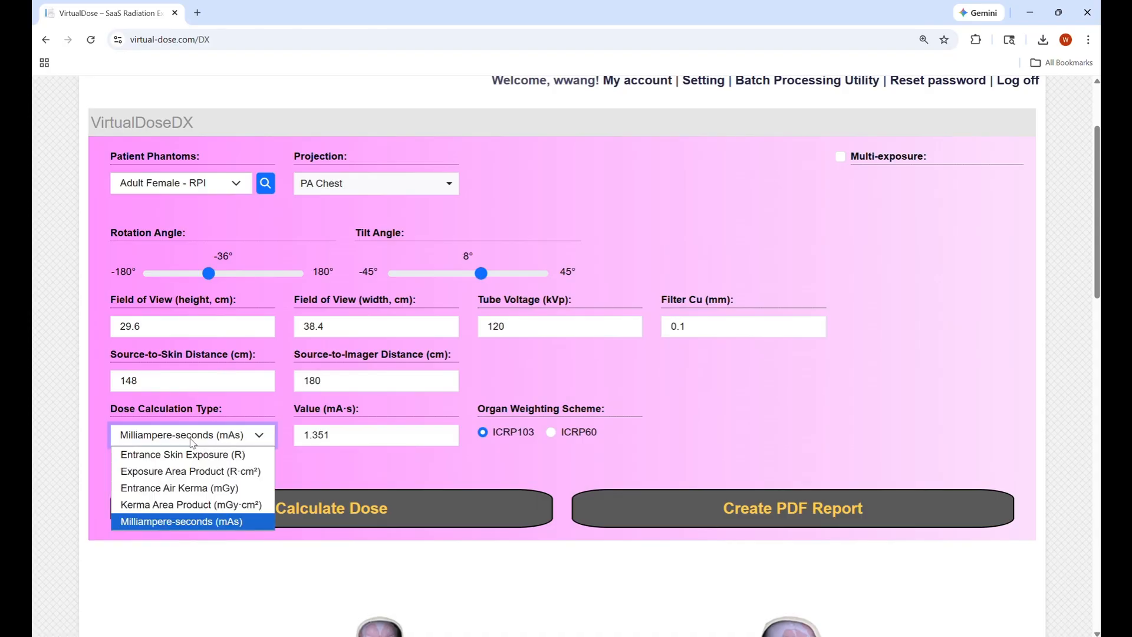
pyautogui.click(169, 459)
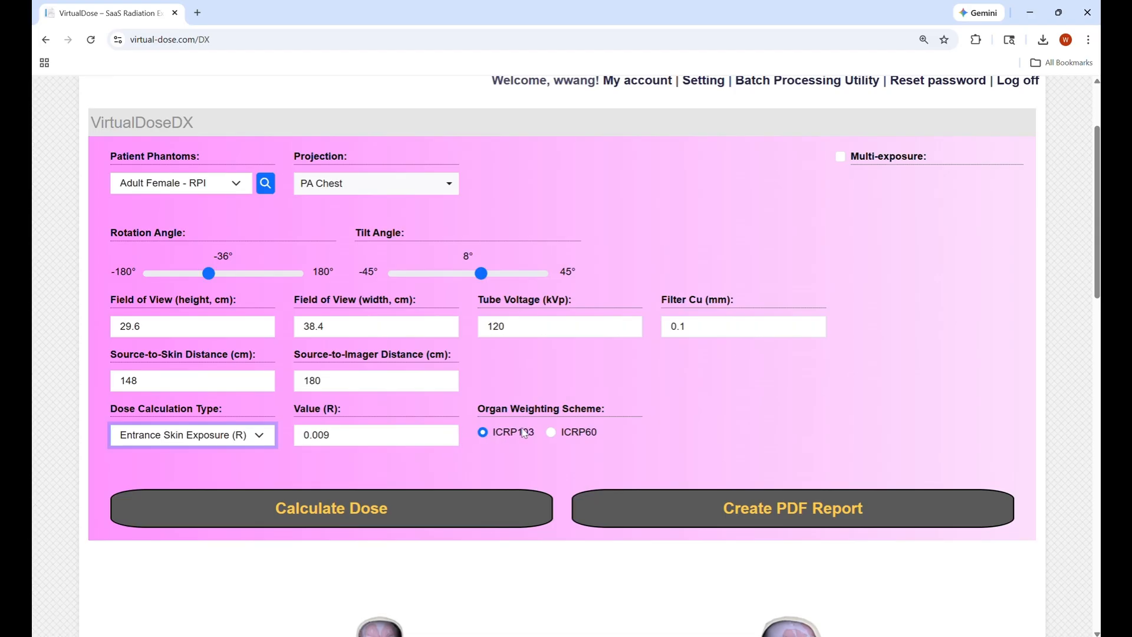
# Try the ICRP60 organ weighting scheme, return to ICRP103 and calculate the dose
pyautogui.click(551, 433)
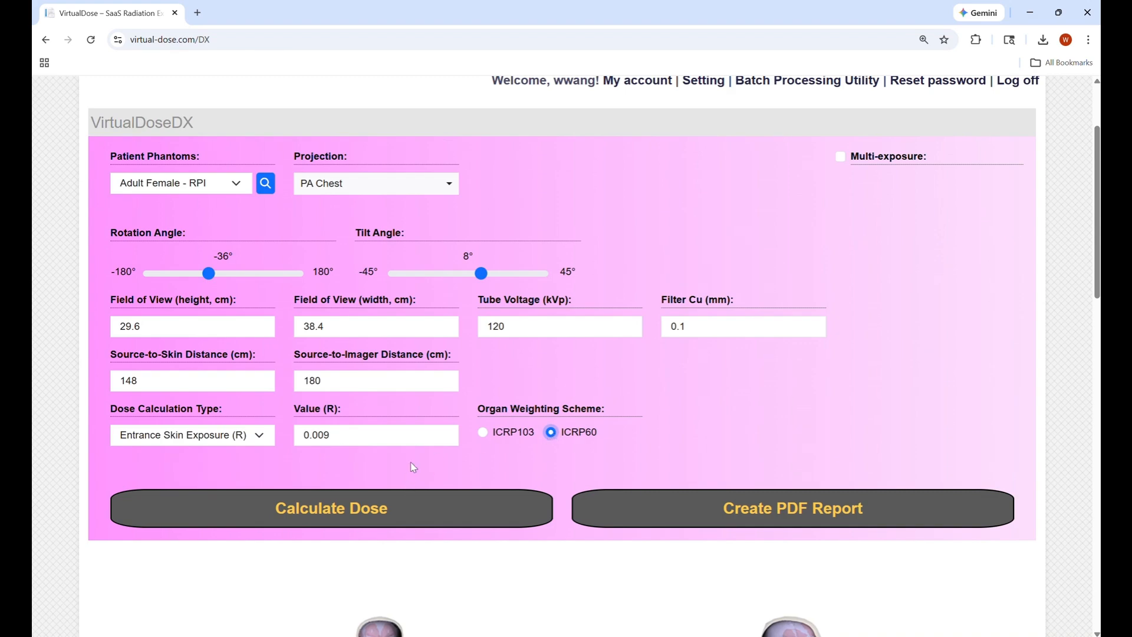
pyautogui.click(483, 437)
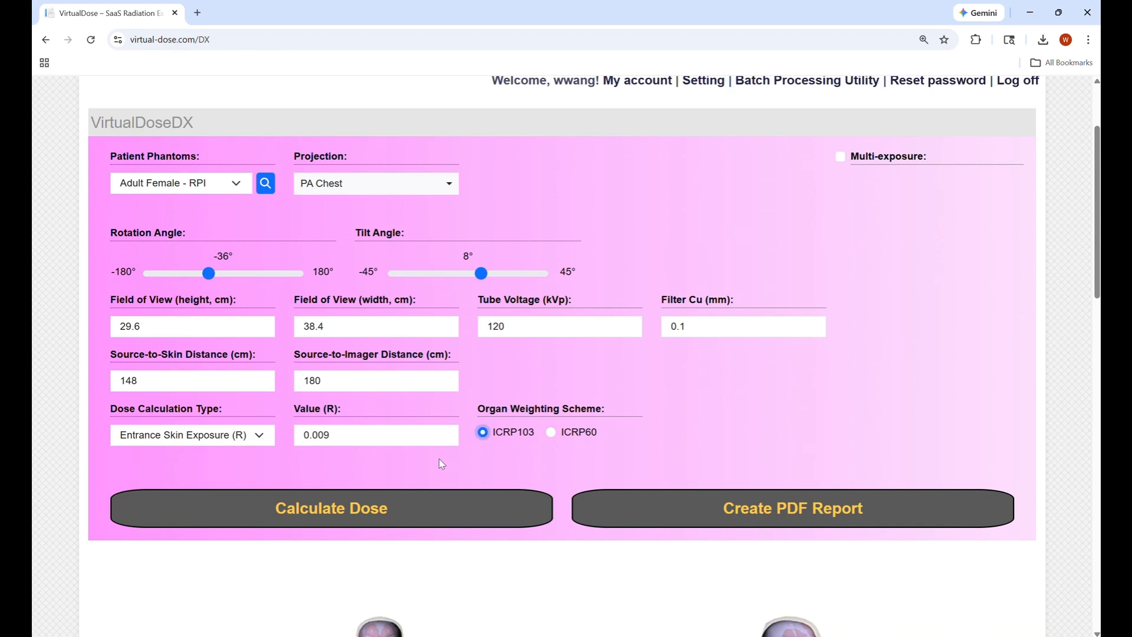
pyautogui.click(346, 511)
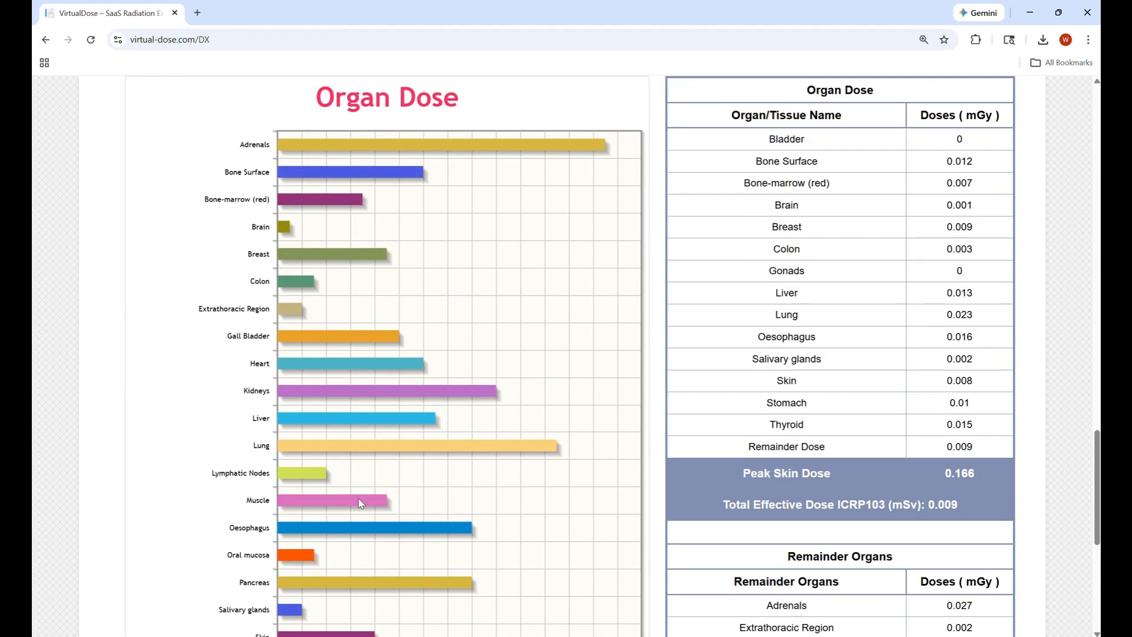
# Create the PDF dose report and open the downloaded file to review its scan parameters and organ doses
pyautogui.scroll(4, 383, 496)
pyautogui.scroll(15, 383, 494)
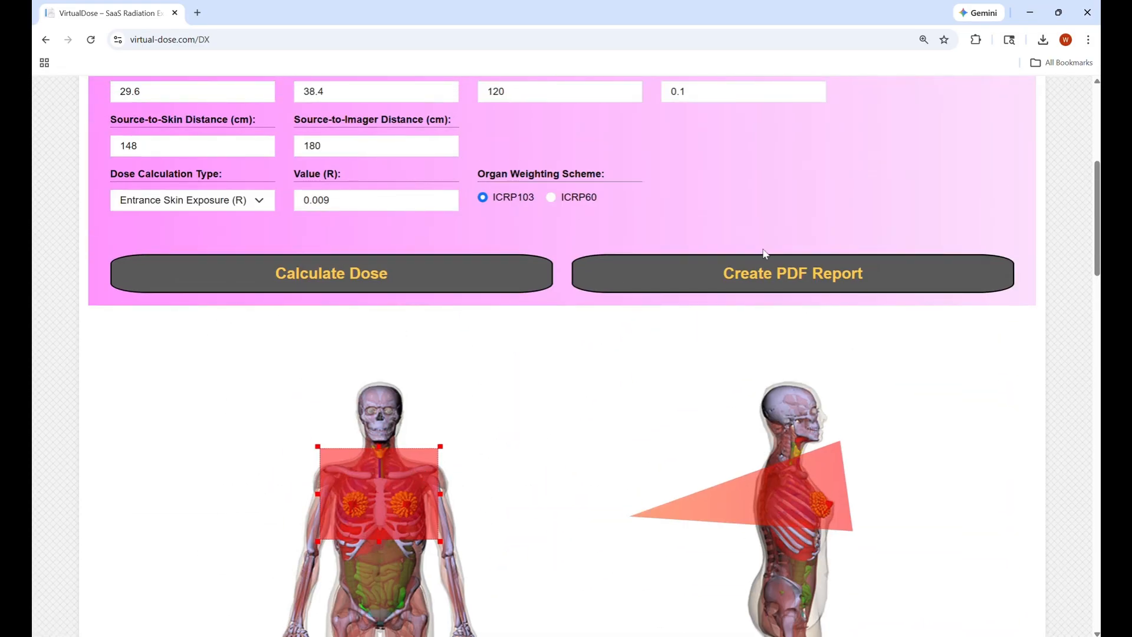
pyautogui.click(759, 274)
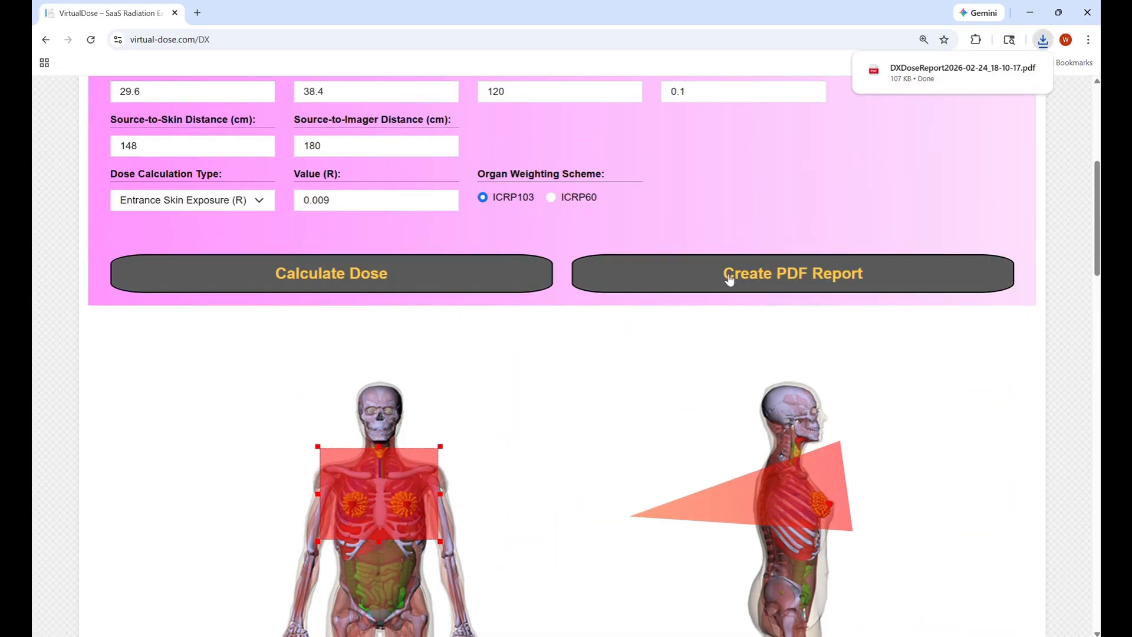
pyautogui.click(927, 77)
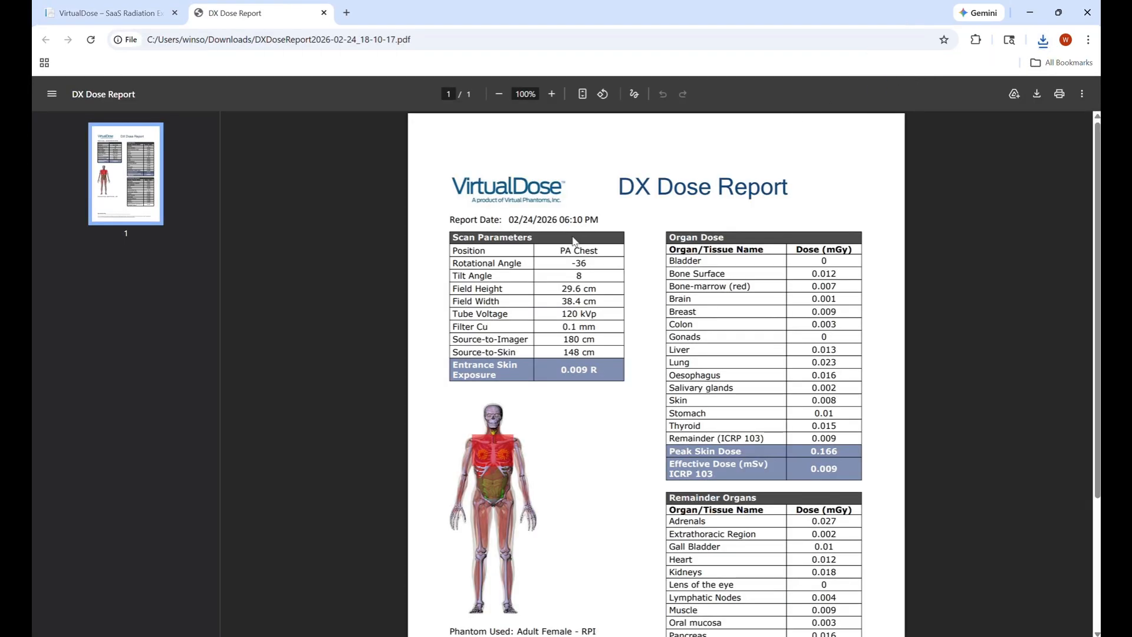
pyautogui.scroll(-1, 570, 243)
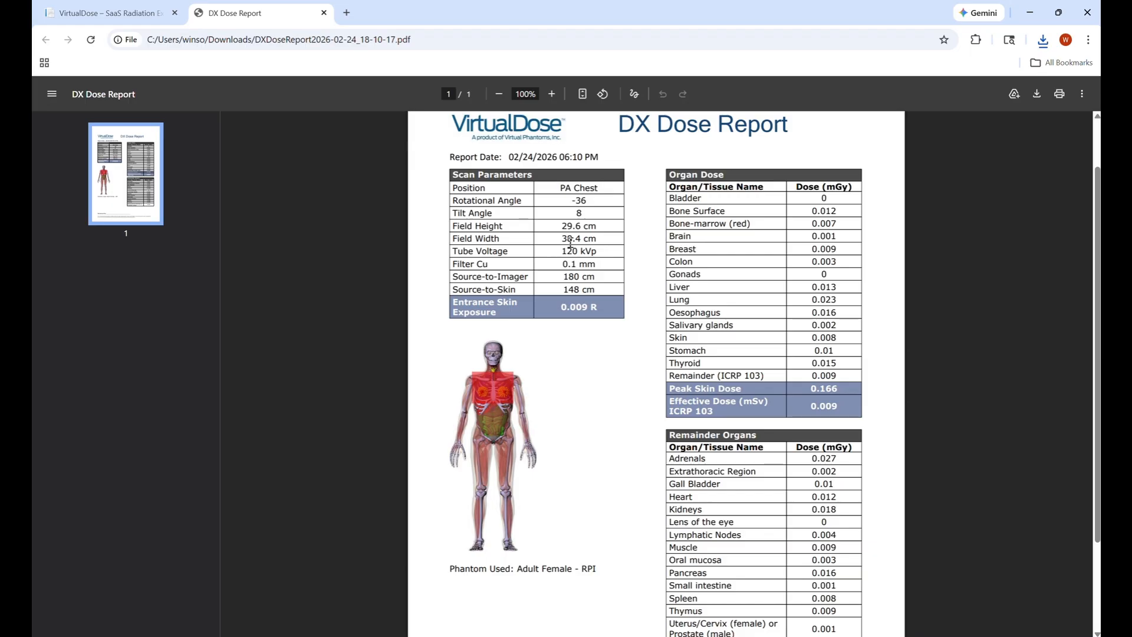
pyautogui.scroll(-1, 571, 241)
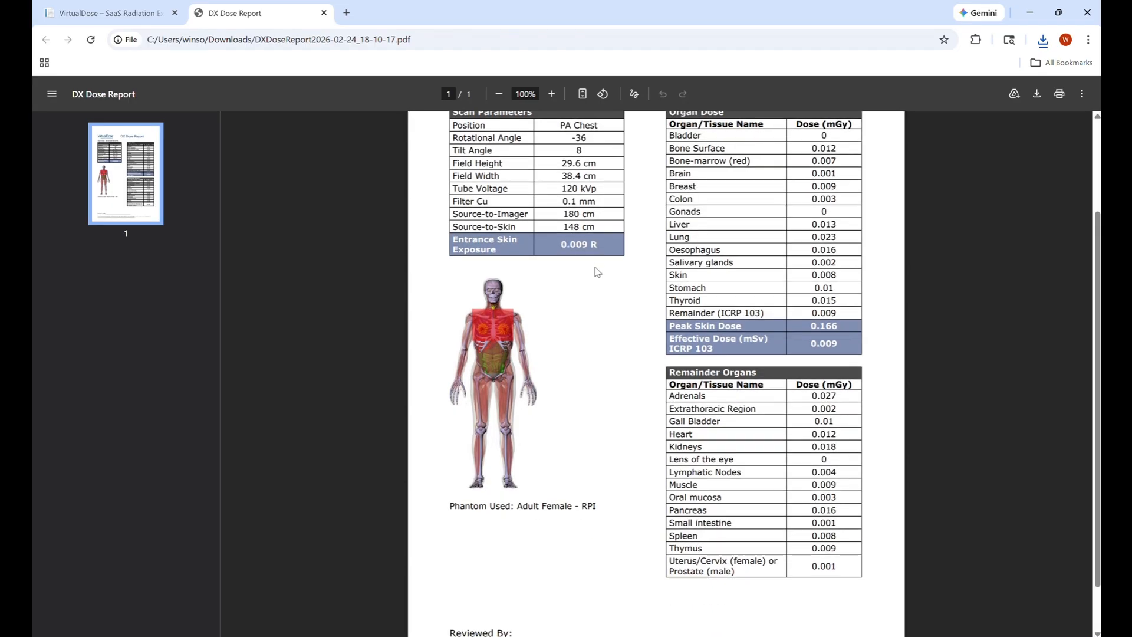
pyautogui.scroll(2, 597, 272)
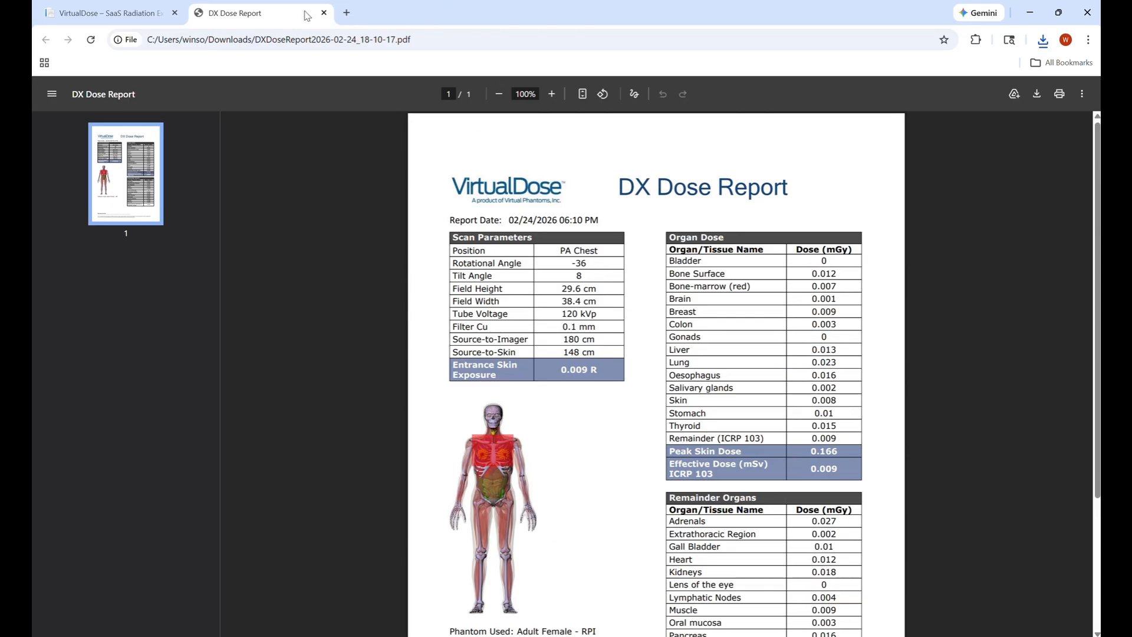
# Return to the VirtualDoseDX page, enable multi-exposure and add the current PA Chest exposure to the list
pyautogui.click(167, 10)
pyautogui.scroll(5, 806, 198)
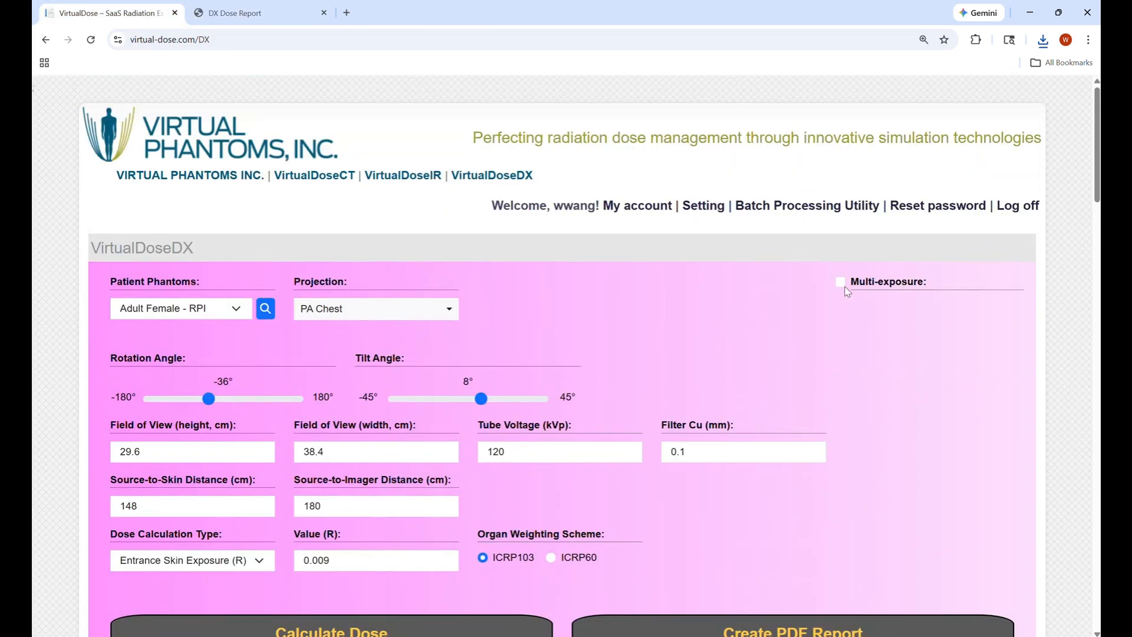
pyautogui.click(843, 284)
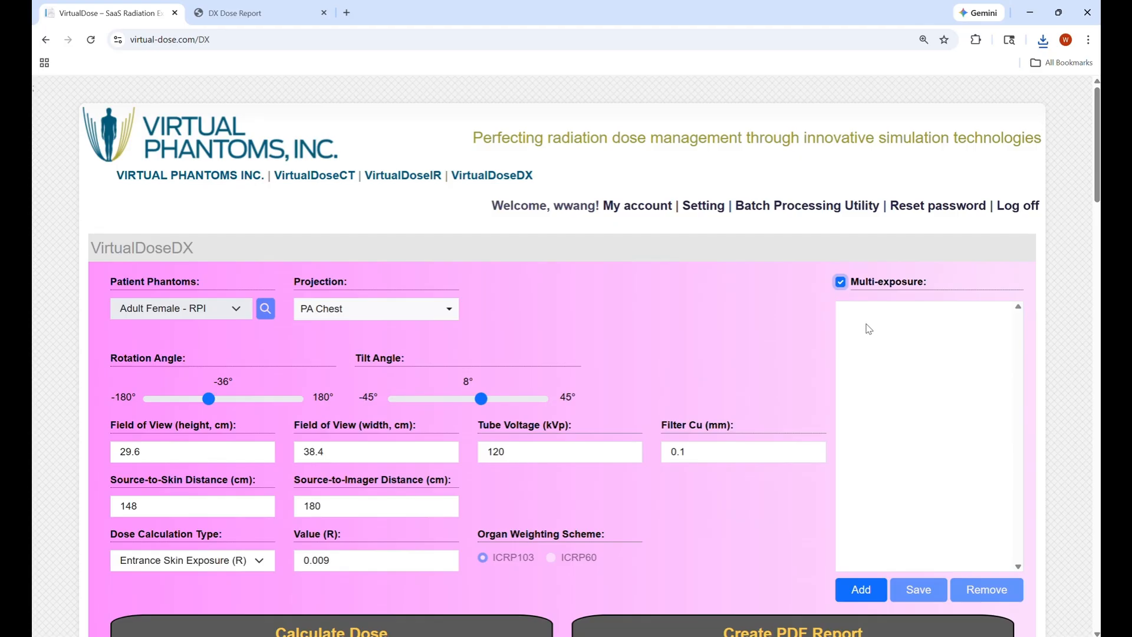
pyautogui.click(865, 592)
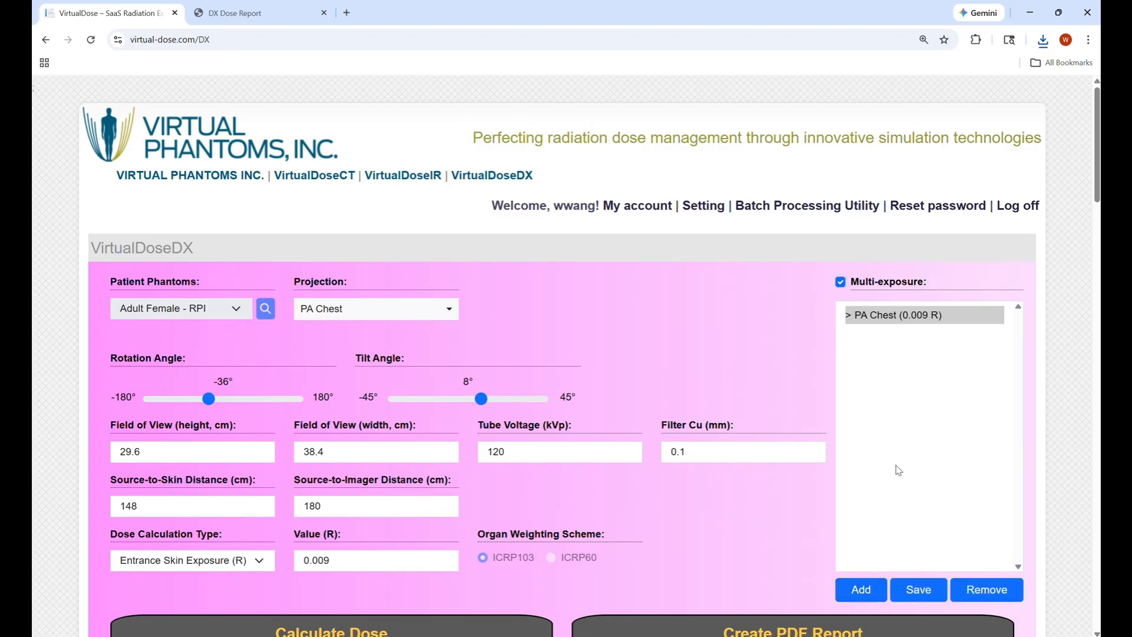
# Add a second PA Chest exposure to the multi-exposure list and remove it again
pyautogui.click(905, 318)
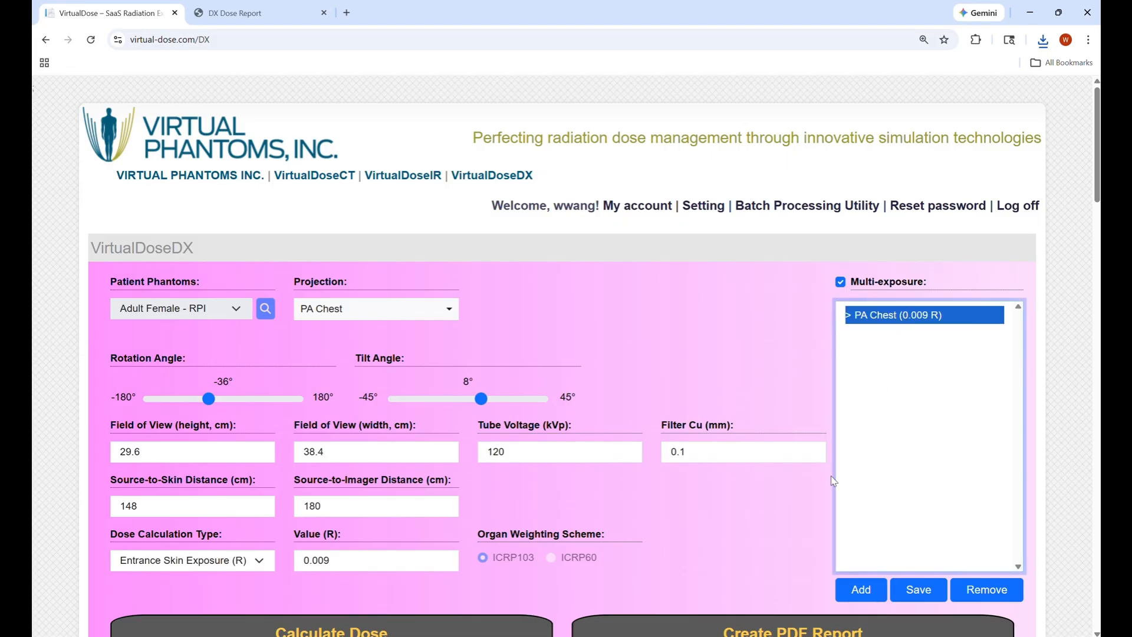
pyautogui.click(861, 590)
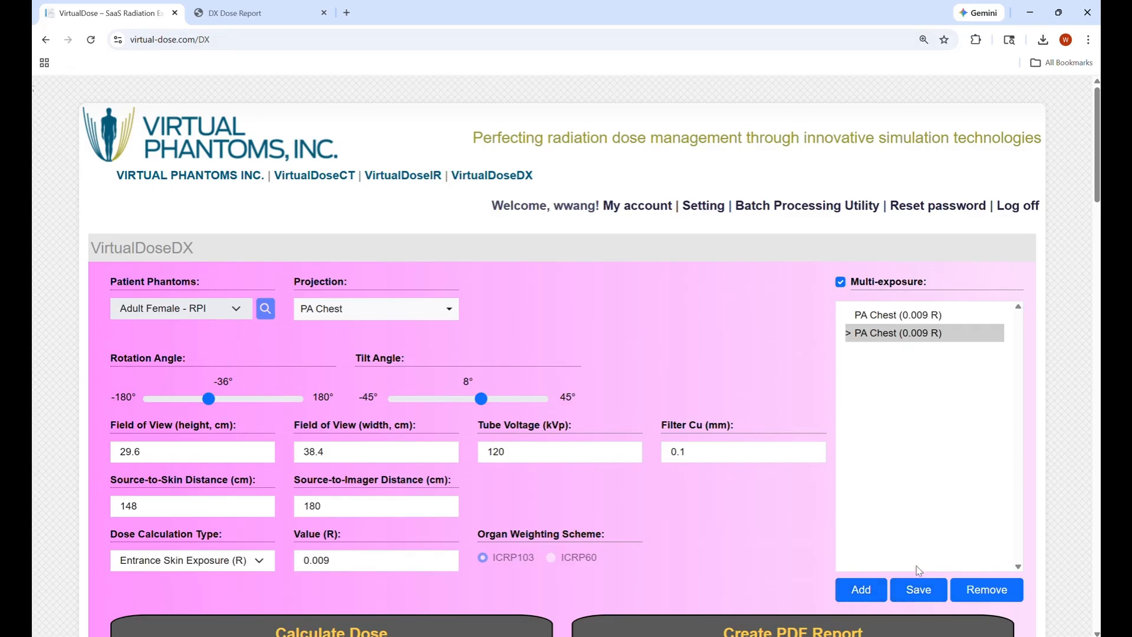
pyautogui.click(985, 591)
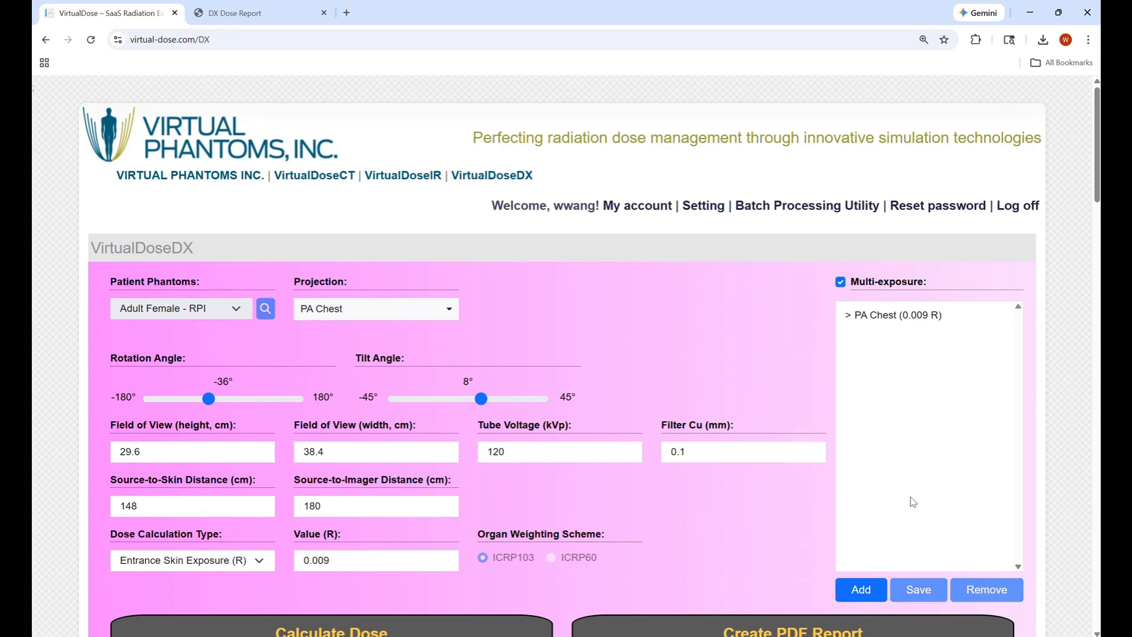
pyautogui.scroll(-1, 424, 596)
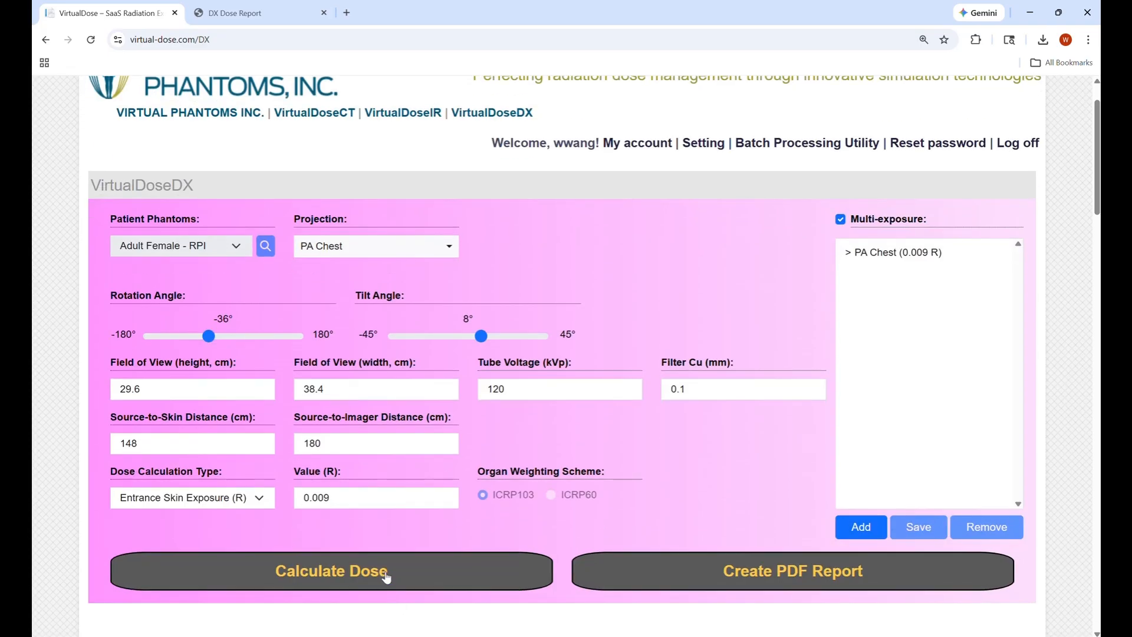